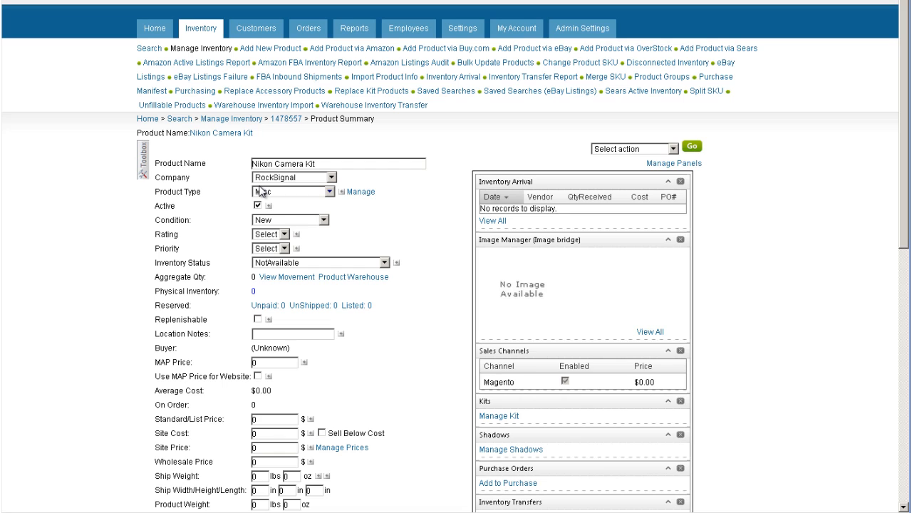
Open the Nikon Camera Kit's kit properties and add the NIKON camera from a product search for "nikon camera"
{"action": "left_click", "coordinate": [141, 178]}
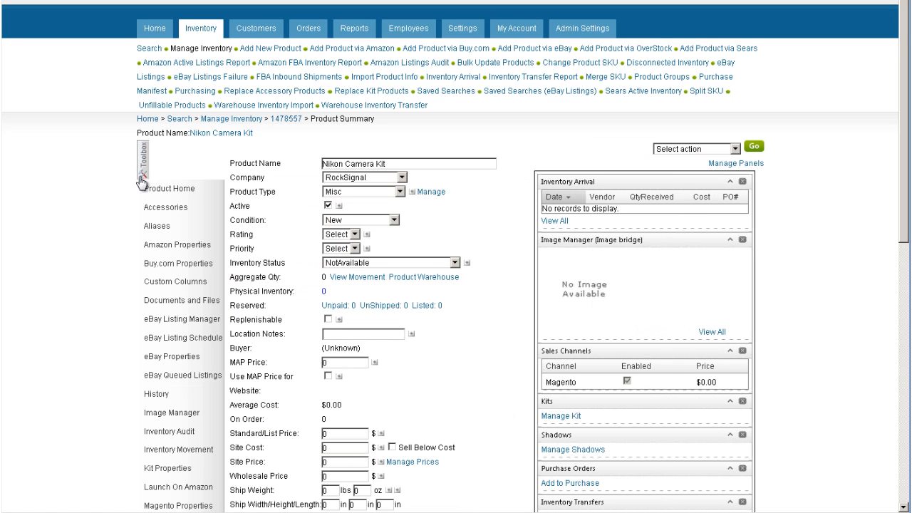
{"action": "left_click", "coordinate": [163, 467]}
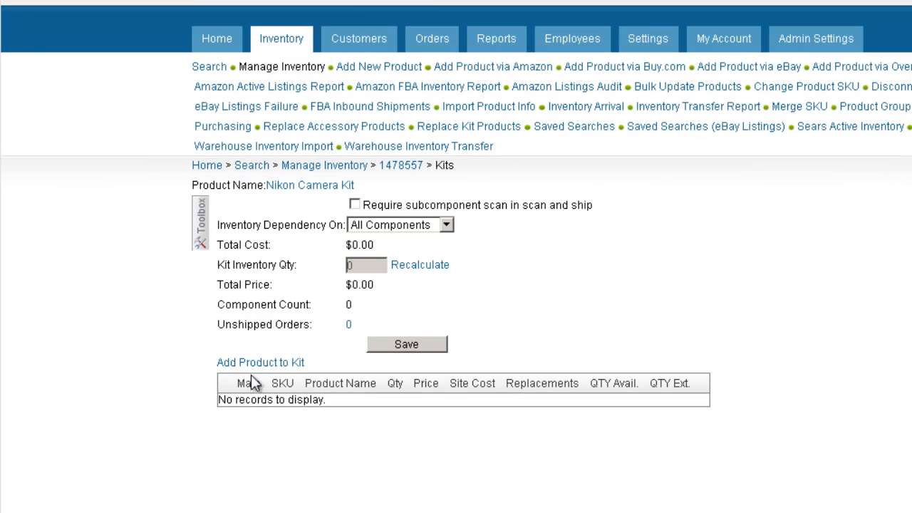
{"action": "left_click", "coordinate": [255, 371]}
{"action": "type", "text": "n"}
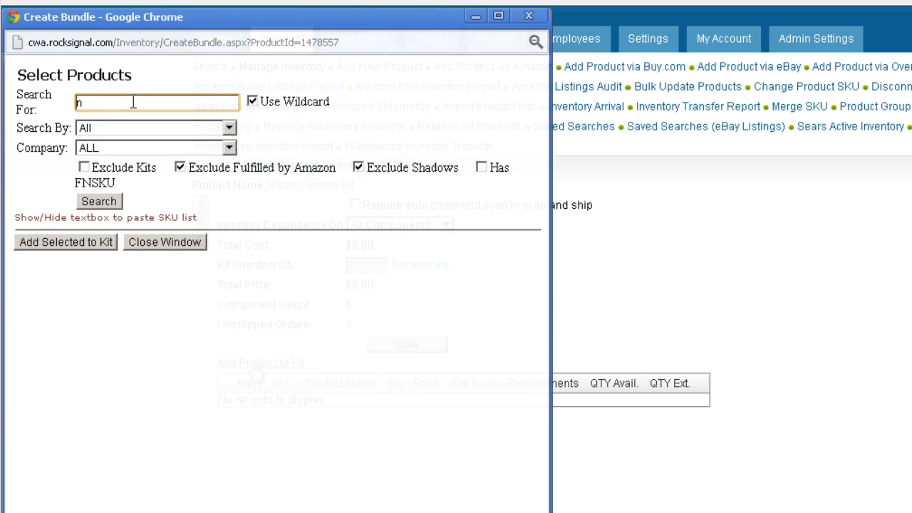
{"action": "type", "text": "ikon camera"}
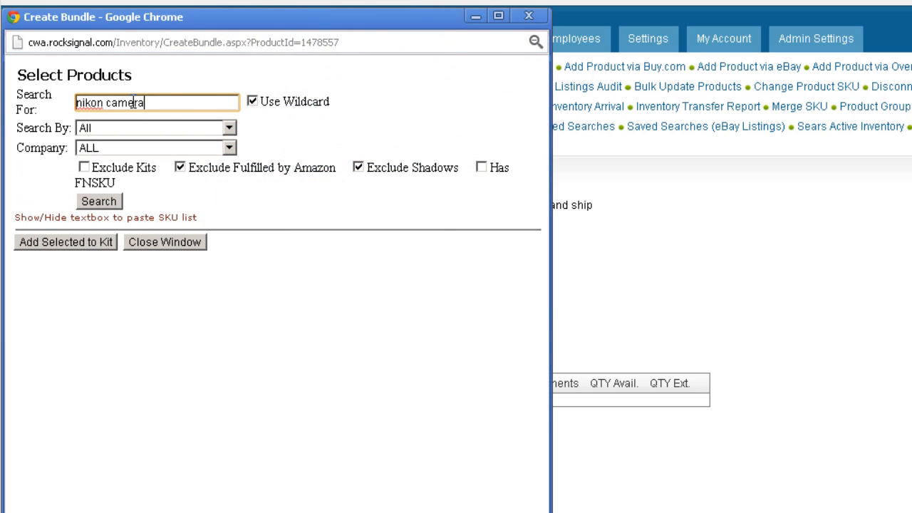
{"action": "key", "text": "Return"}
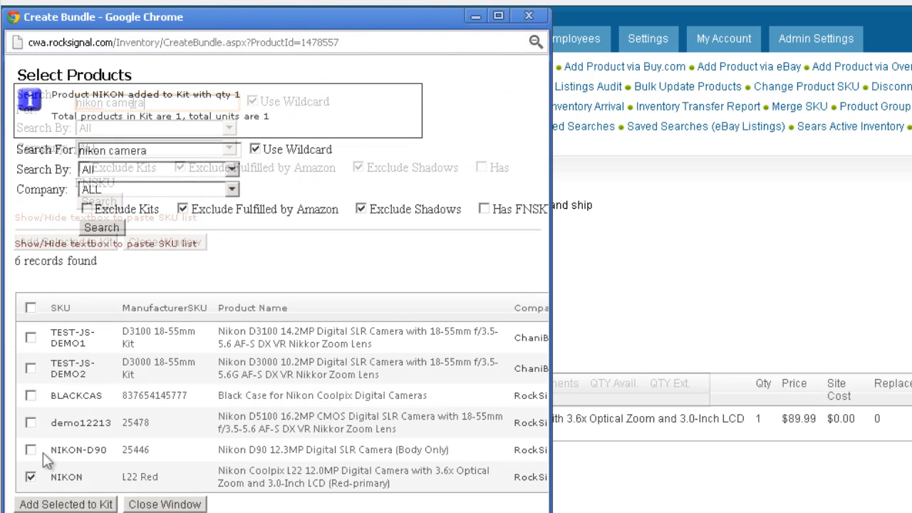
Add the black Nikon Coolpix case (BLACKCAS) and the Duracell Coppertop AA batteries (DURACELL) to the kit
{"action": "left_click", "coordinate": [30, 396]}
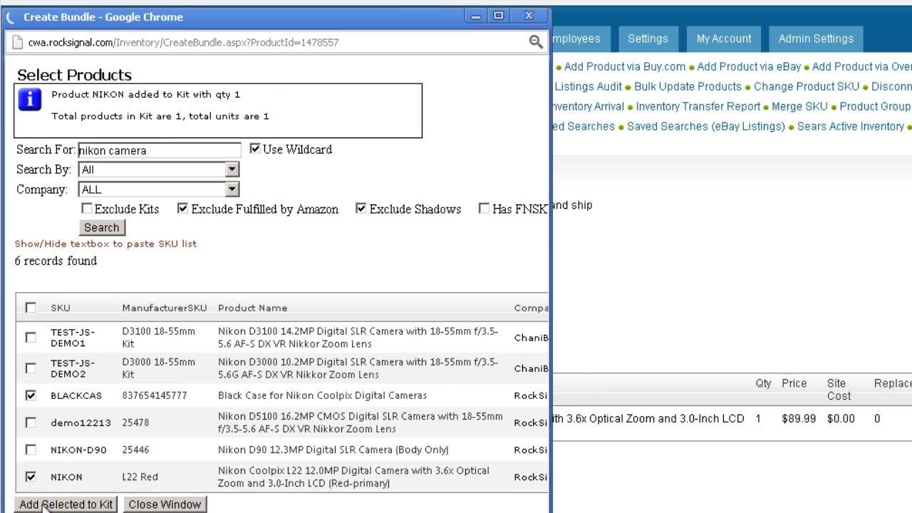
{"action": "left_click", "coordinate": [55, 499]}
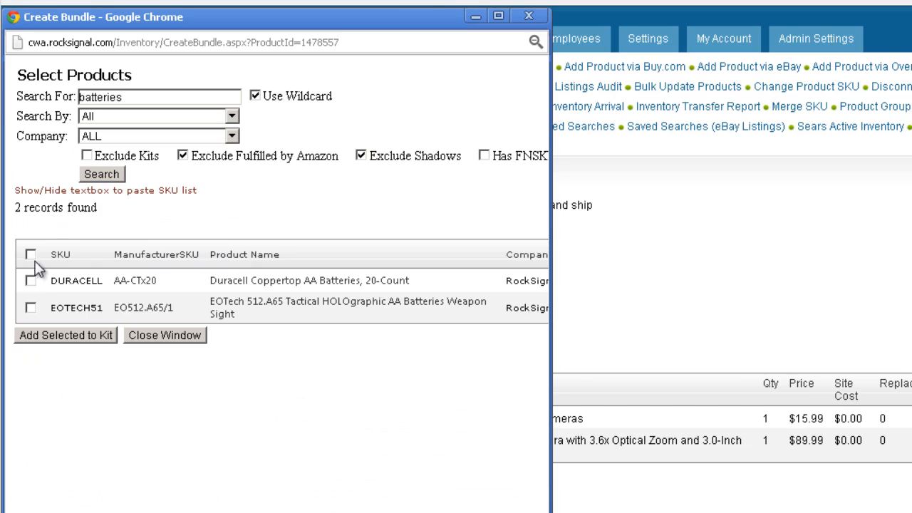
{"action": "left_click", "coordinate": [30, 281]}
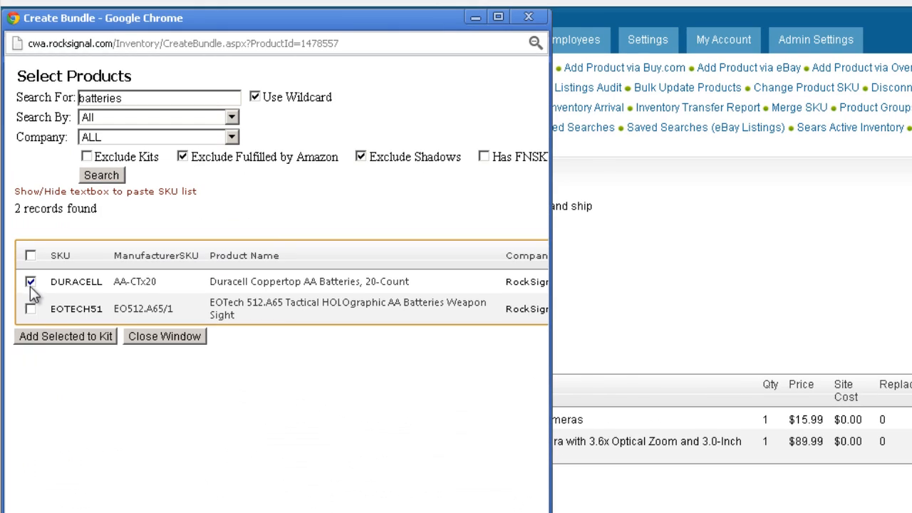
{"action": "left_click", "coordinate": [41, 336]}
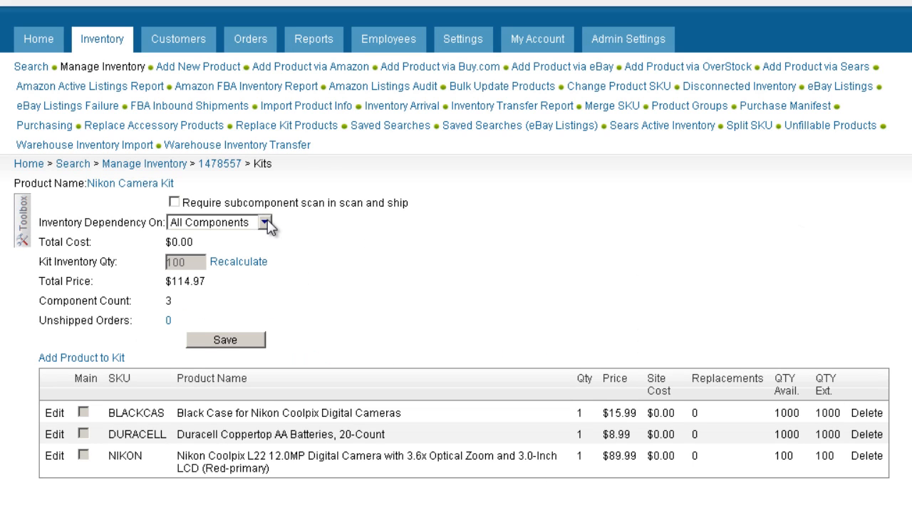
Set the kit's inventory dependency to Main Component and save the setting
{"action": "left_click", "coordinate": [267, 225]}
{"action": "left_click", "coordinate": [254, 253]}
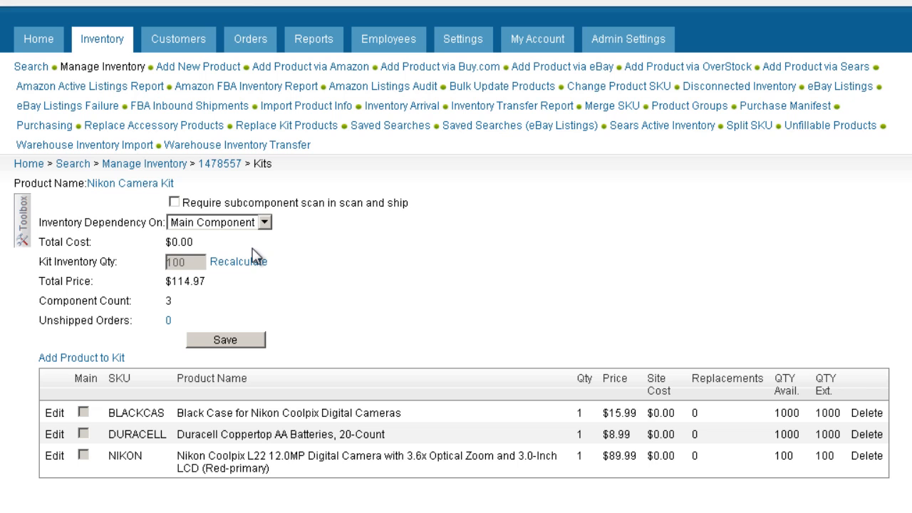
{"action": "left_click", "coordinate": [225, 340]}
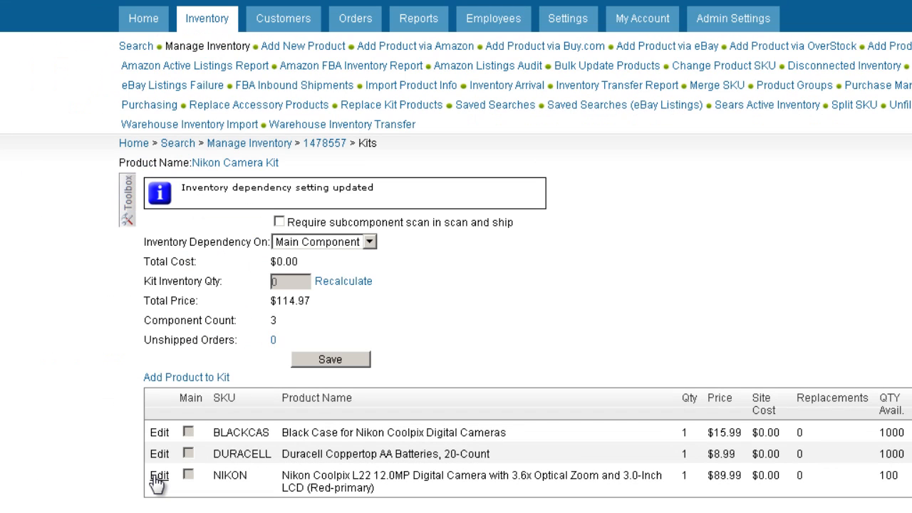
Mark the NIKON camera component as the kit's main product and save it
{"action": "left_click", "coordinate": [158, 475]}
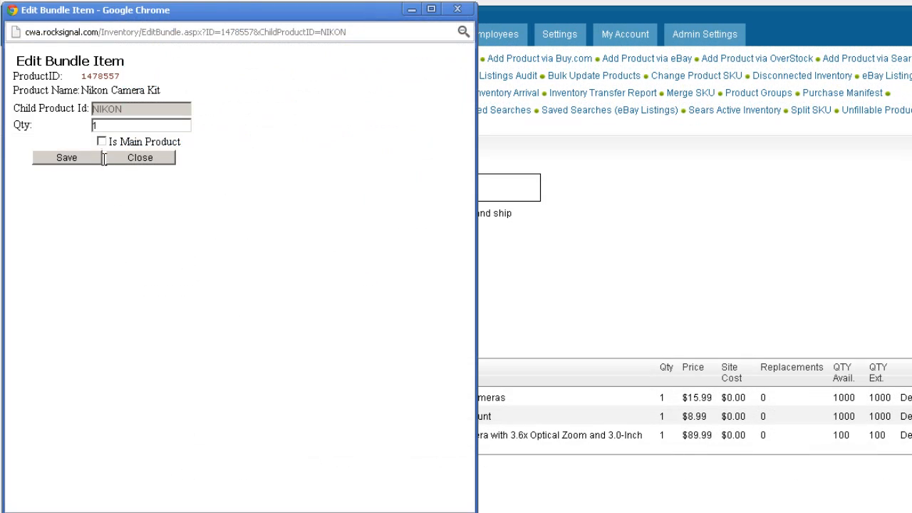
{"action": "left_click", "coordinate": [101, 141]}
{"action": "left_click", "coordinate": [92, 162]}
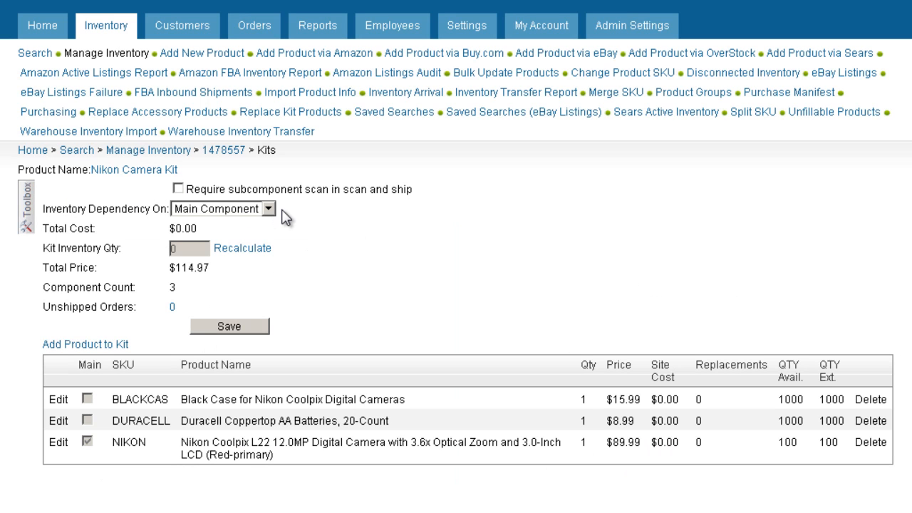
Set the kit's inventory dependency to Independant and save the setting
{"action": "left_click", "coordinate": [270, 208]}
{"action": "left_click", "coordinate": [244, 224]}
{"action": "left_click", "coordinate": [231, 326]}
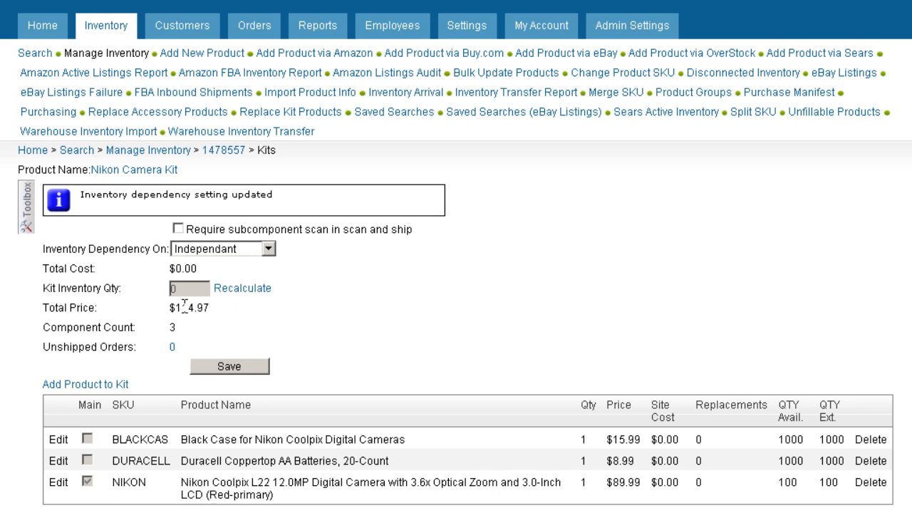
Assemble 50 units of the Nikon Camera Kit in the kit assemblies and choose the Disassemble action
{"action": "left_click", "coordinate": [28, 221]}
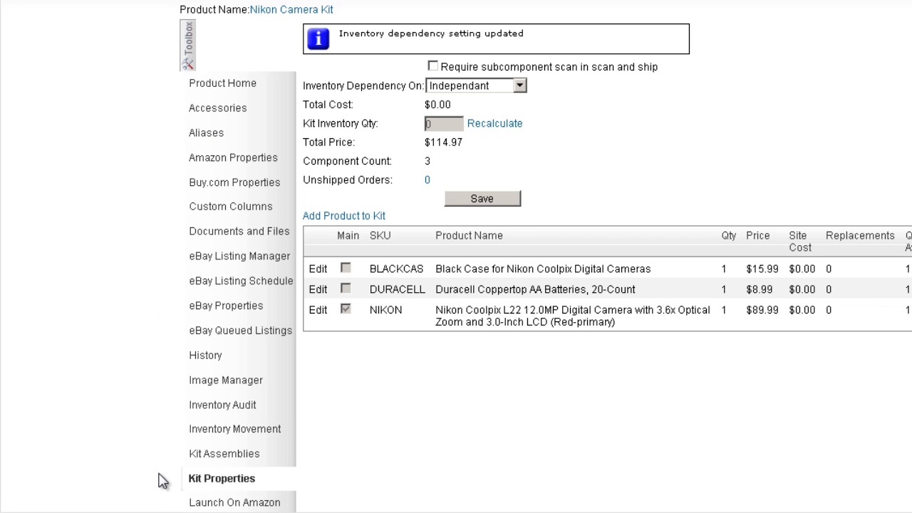
{"action": "mouse_move", "coordinate": [191, 455]}
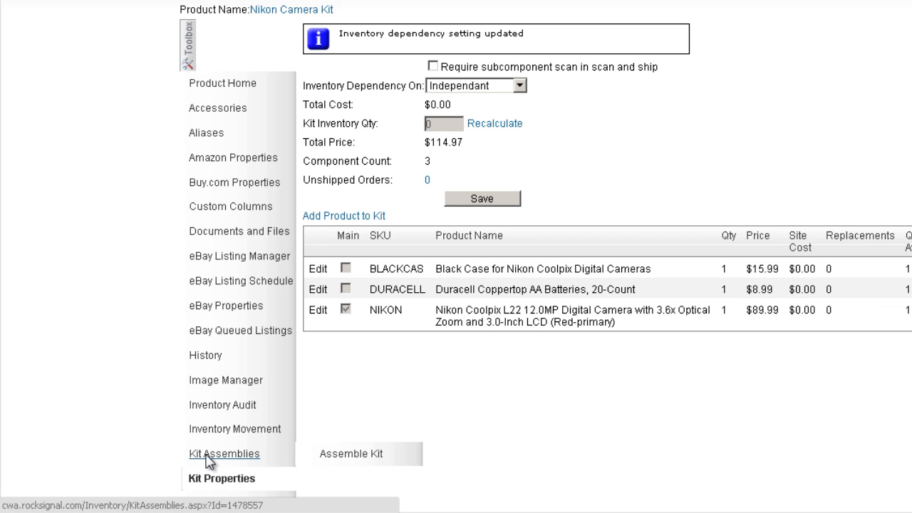
{"action": "left_click", "coordinate": [208, 459]}
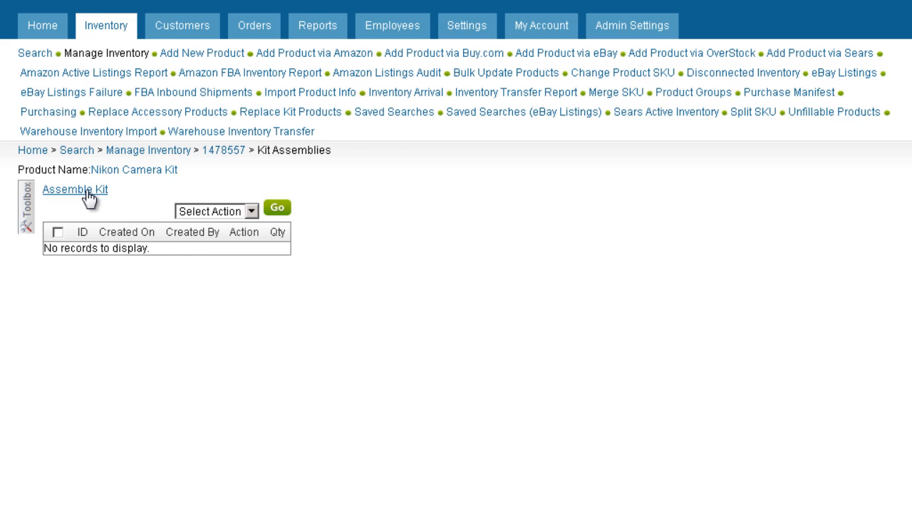
{"action": "left_click", "coordinate": [87, 191]}
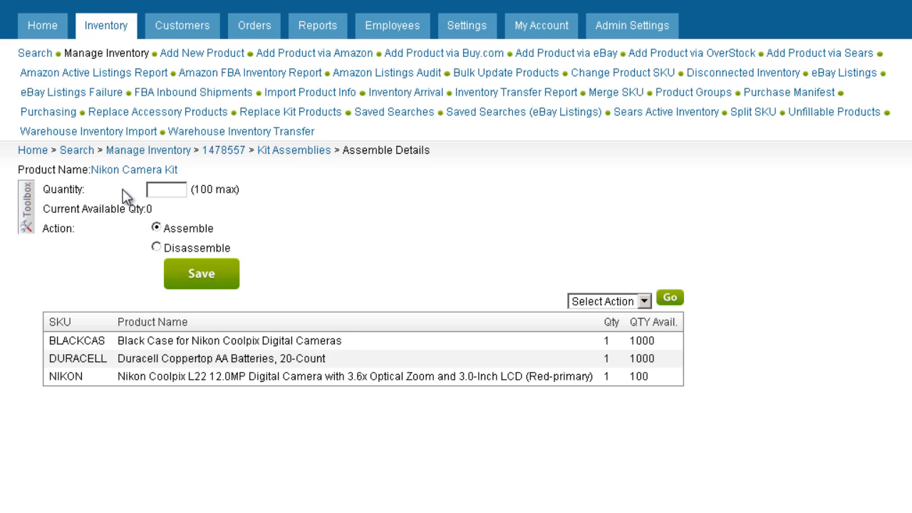
{"action": "type", "text": "50"}
{"action": "left_click", "coordinate": [196, 282]}
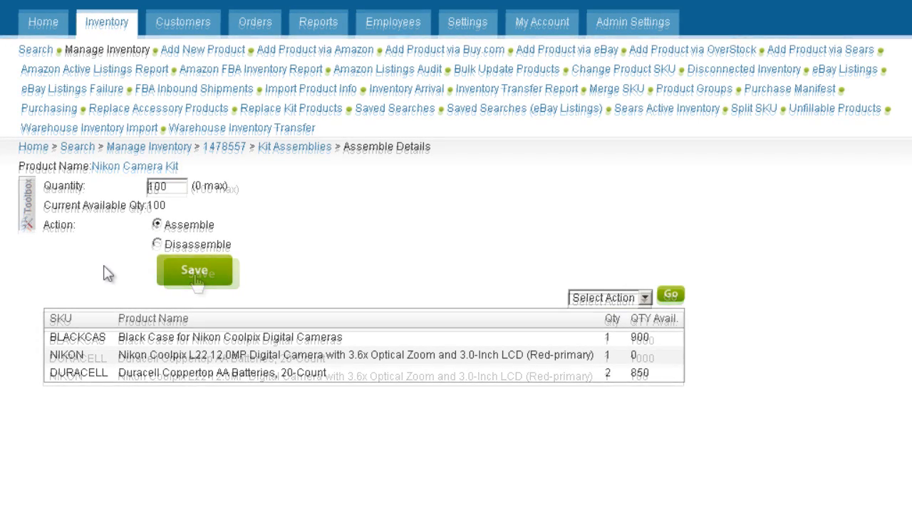
{"action": "left_click", "coordinate": [157, 245]}
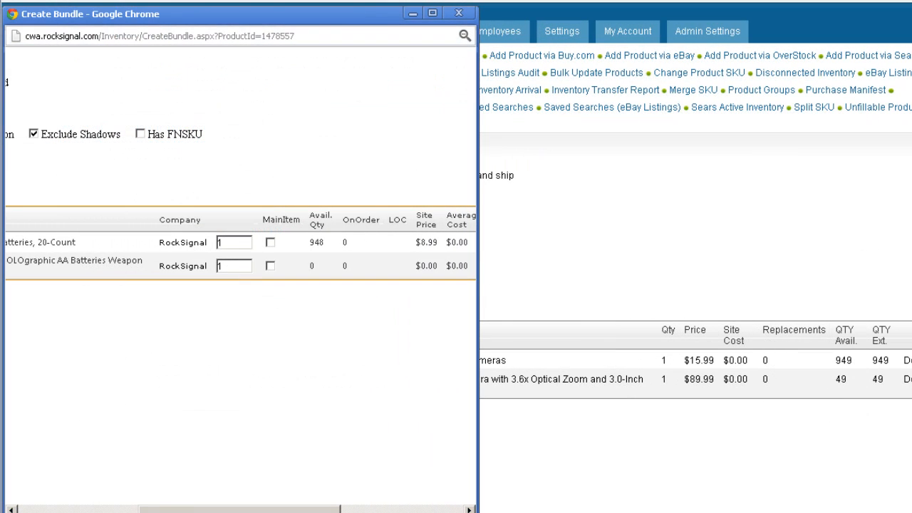
Set the DURACELL batteries' quantity to 2 in the product selection and in the existing kit component, and save
{"action": "double_click", "coordinate": [225, 242]}
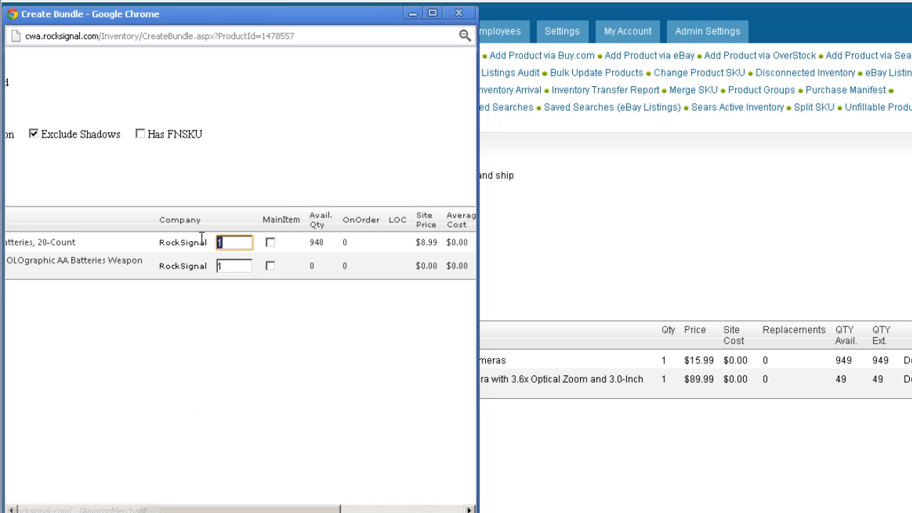
{"action": "type", "text": "2"}
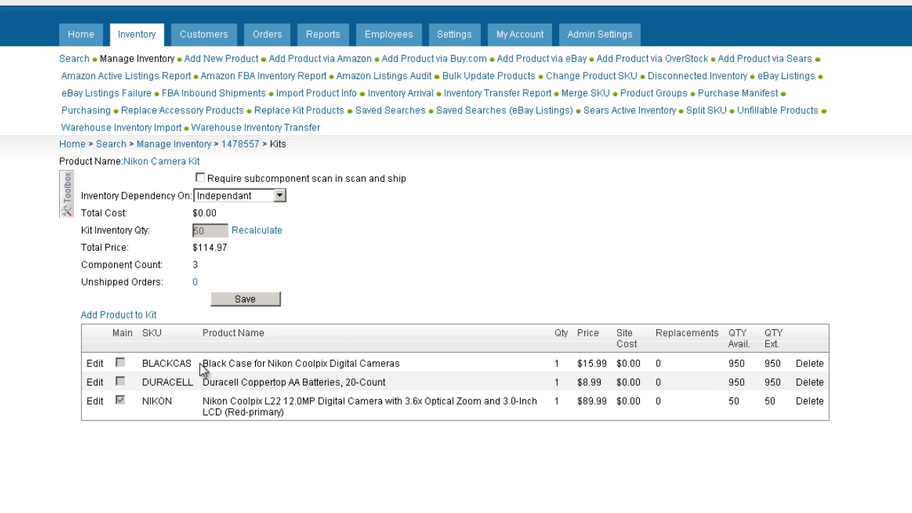
{"action": "left_click", "coordinate": [93, 385]}
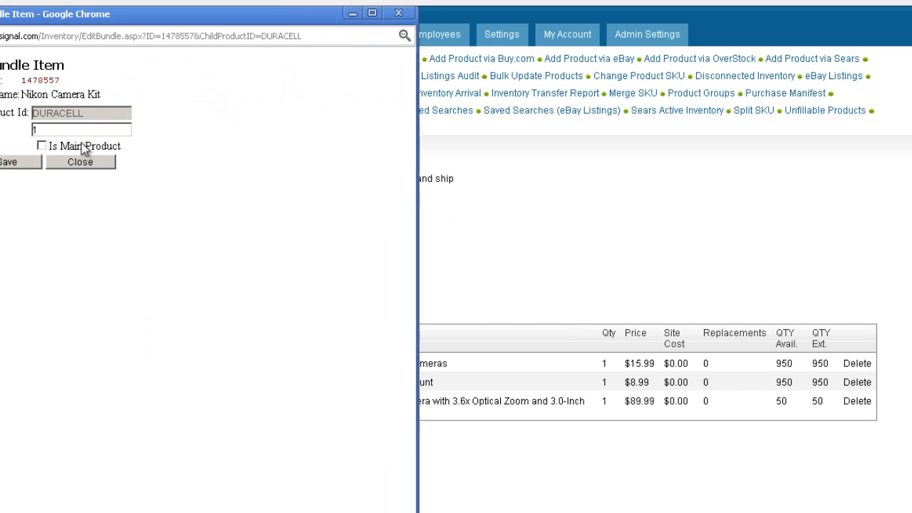
{"action": "double_click", "coordinate": [94, 130]}
{"action": "type", "text": "2"}
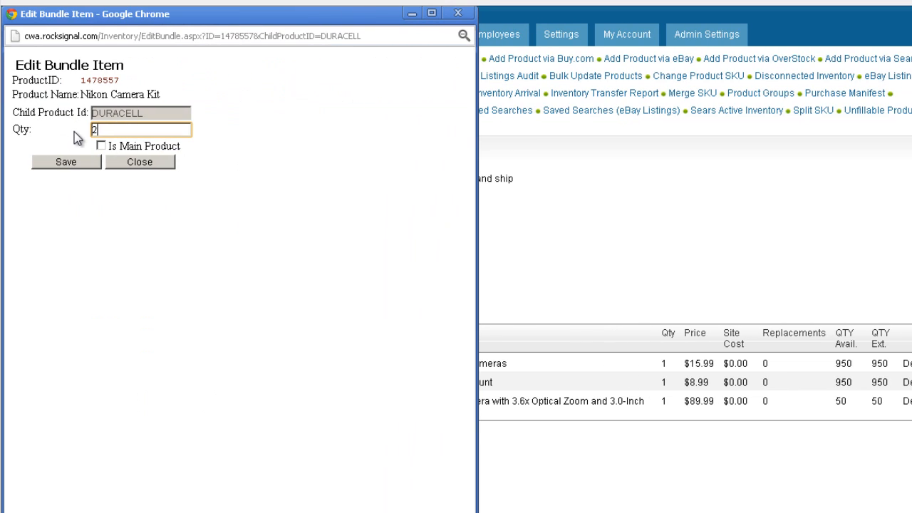
{"action": "left_click", "coordinate": [66, 162]}
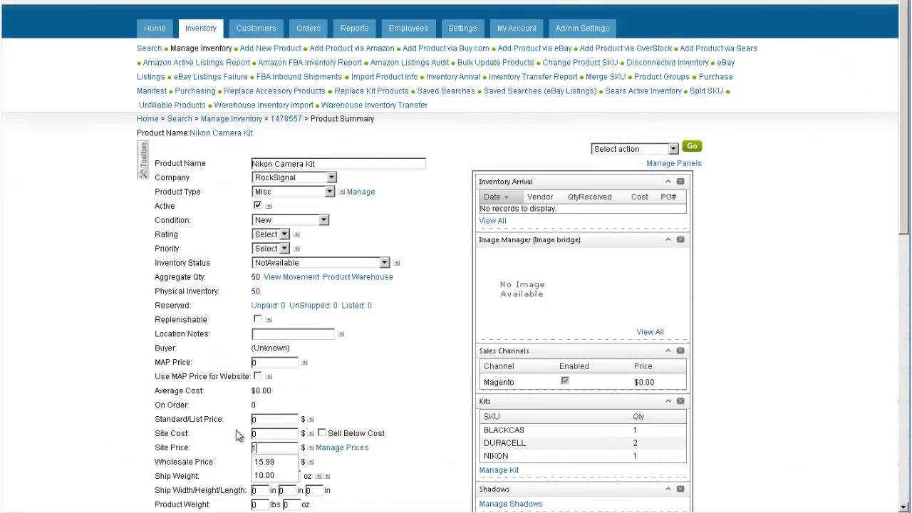
Set the Nikon Camera Kit's site price to 139.99
{"action": "type", "text": "139.99"}
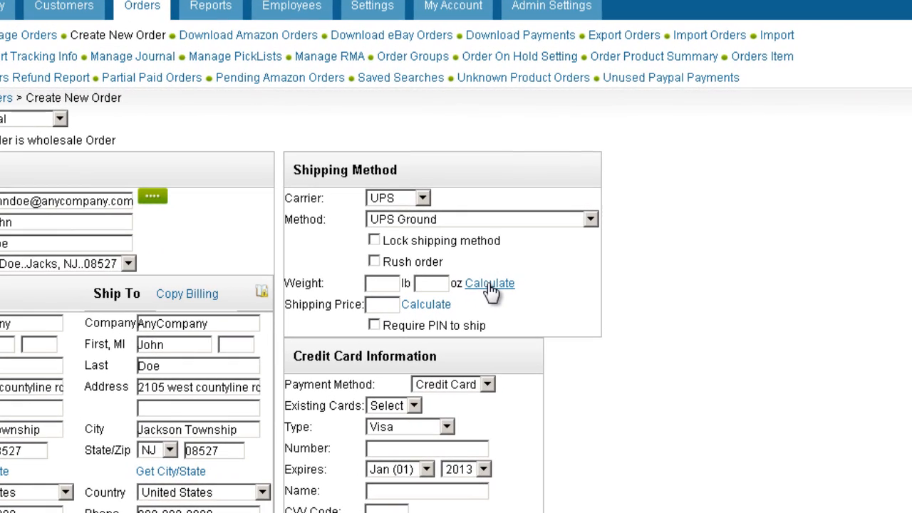
Calculate the shipping weight and the UPS Ground shipping price for the new Nikon Camera Kit order
{"action": "left_click", "coordinate": [542, 217]}
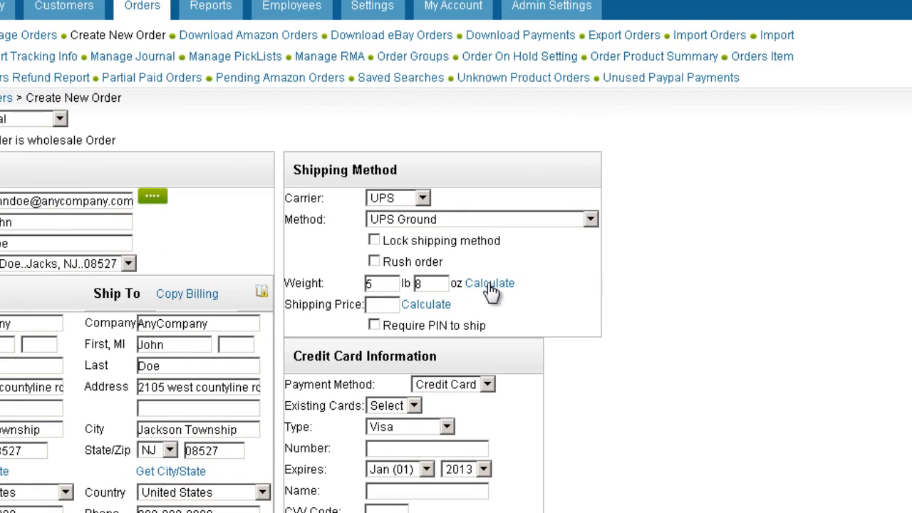
{"action": "left_click", "coordinate": [427, 306]}
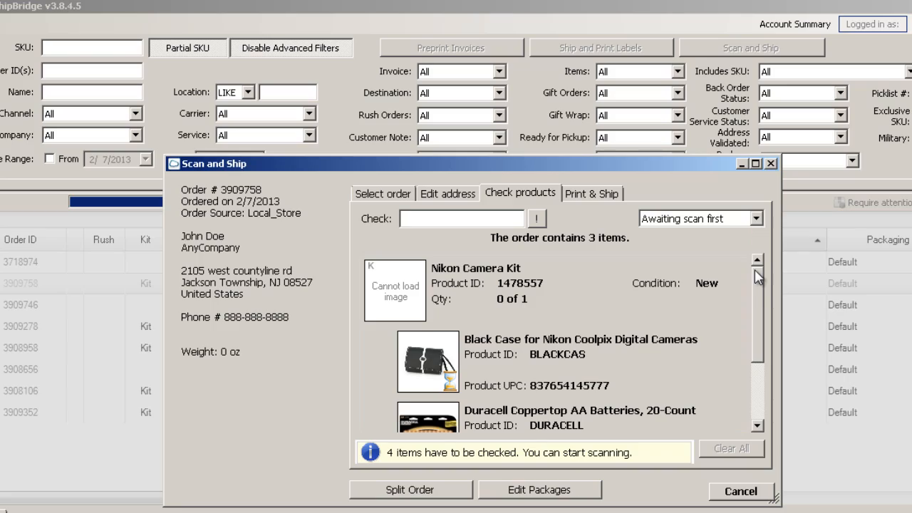
Switch to ShipBridge and look through the kit components listed for checking in the order's Scan and Ship dialog
{"action": "left_click_drag", "start_coordinate": [758, 283], "coordinate": [758, 313]}
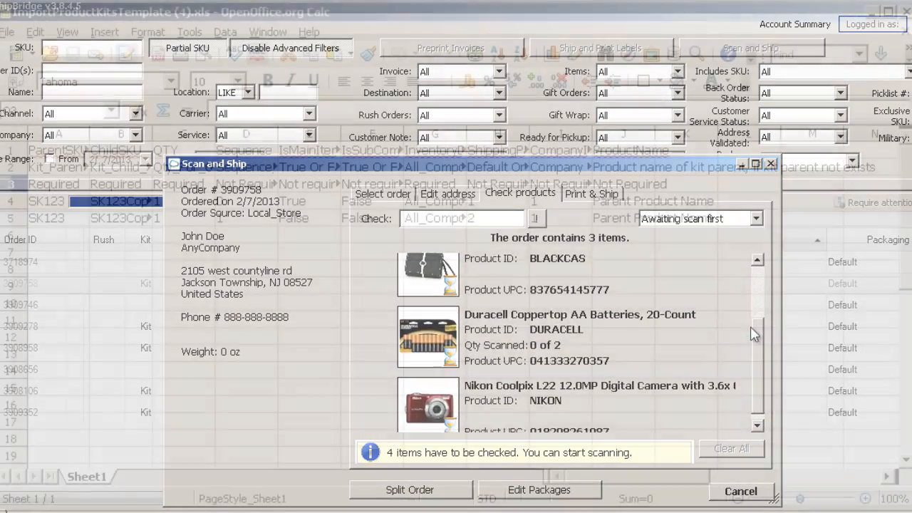